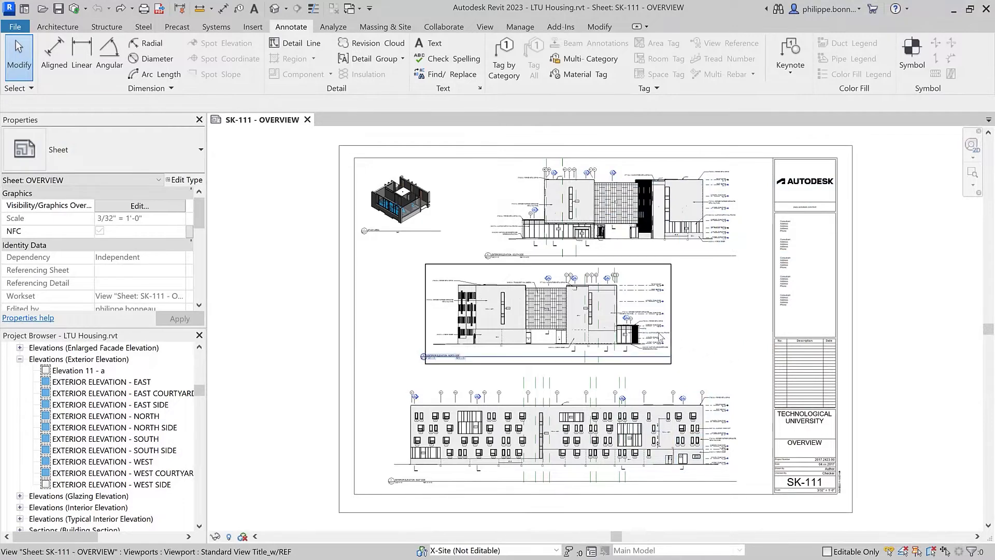
Delete the middle elevation viewport and place the West Side elevation between the remaining elevations.
click(657, 338)
right_click(658, 338)
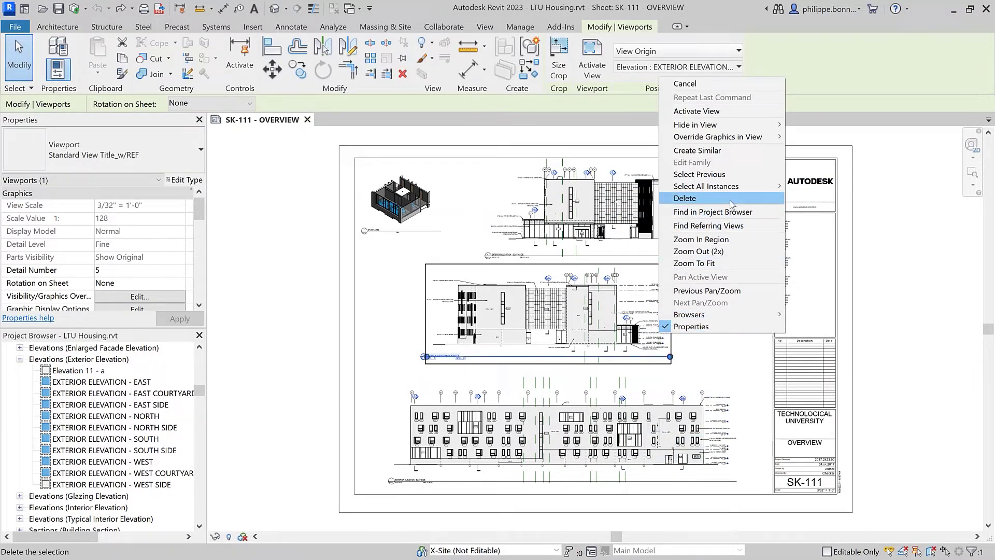
click(685, 199)
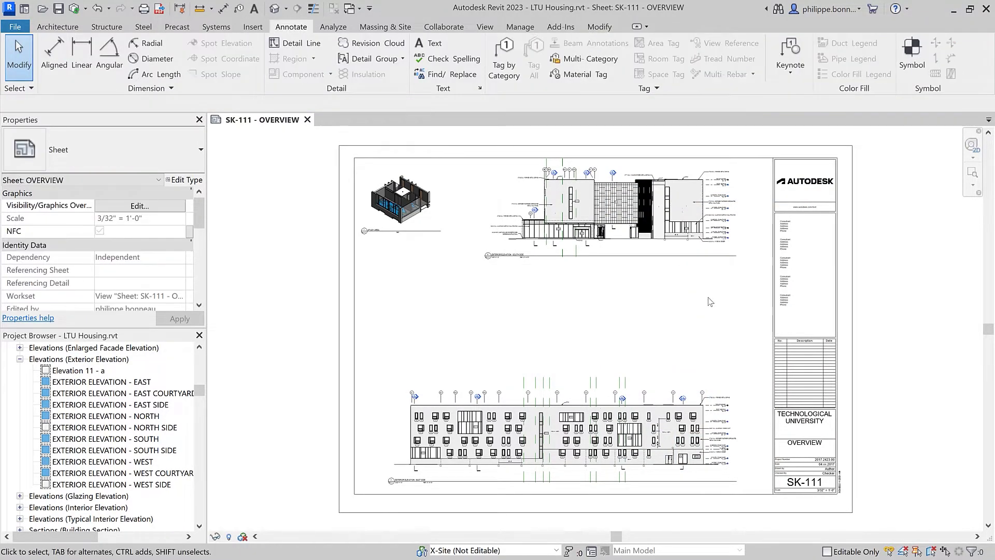
drag(141, 485, 586, 292)
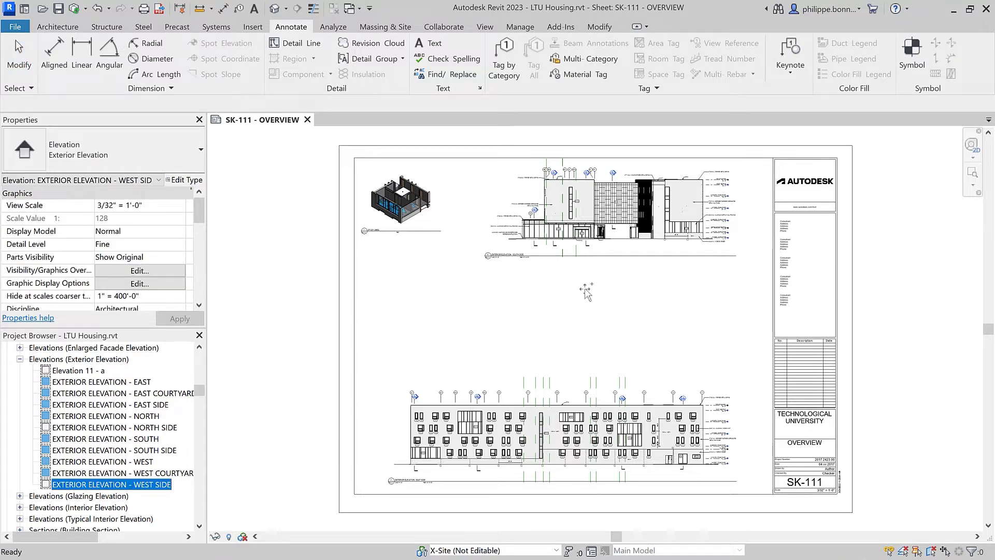
click(558, 318)
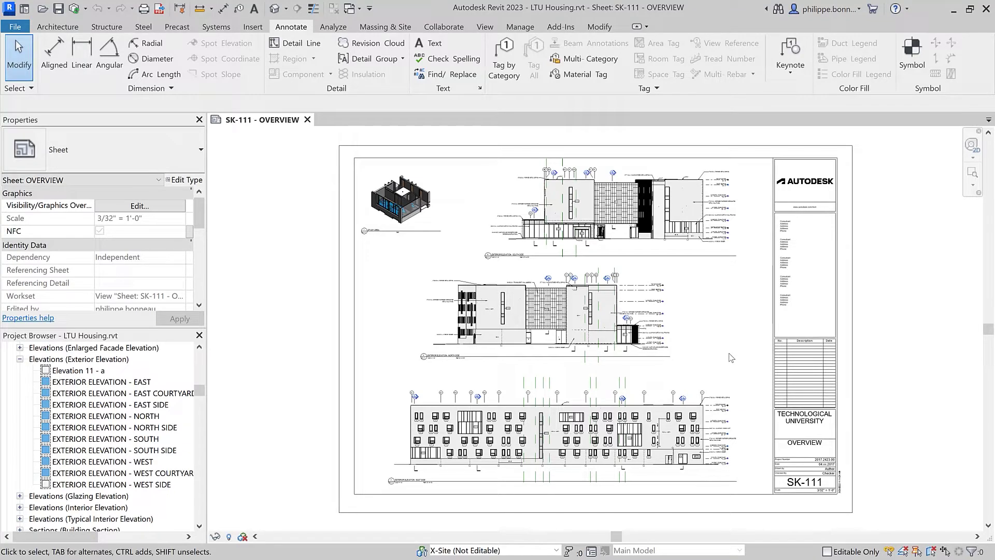
Set the middle elevation viewport's swap positioning to View Origin.
click(646, 331)
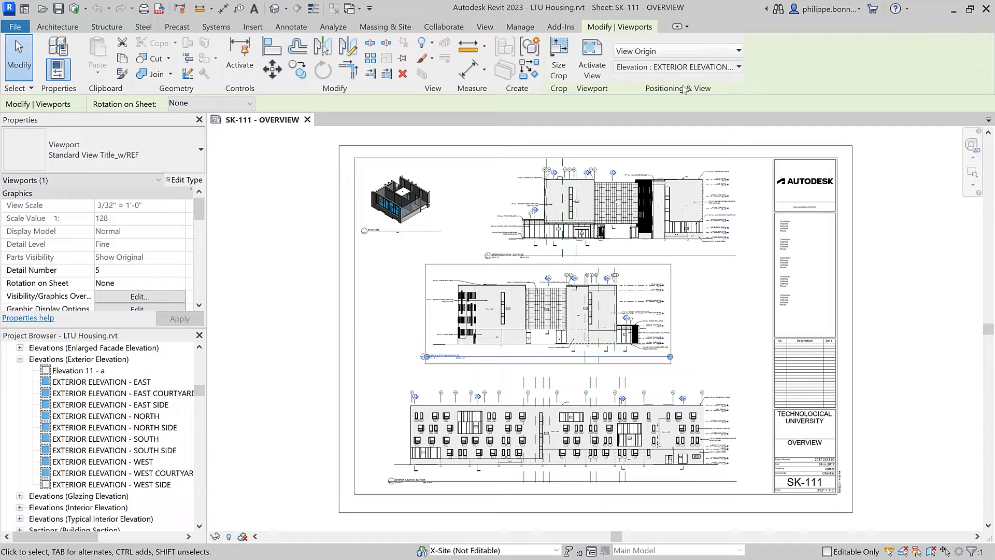
click(693, 52)
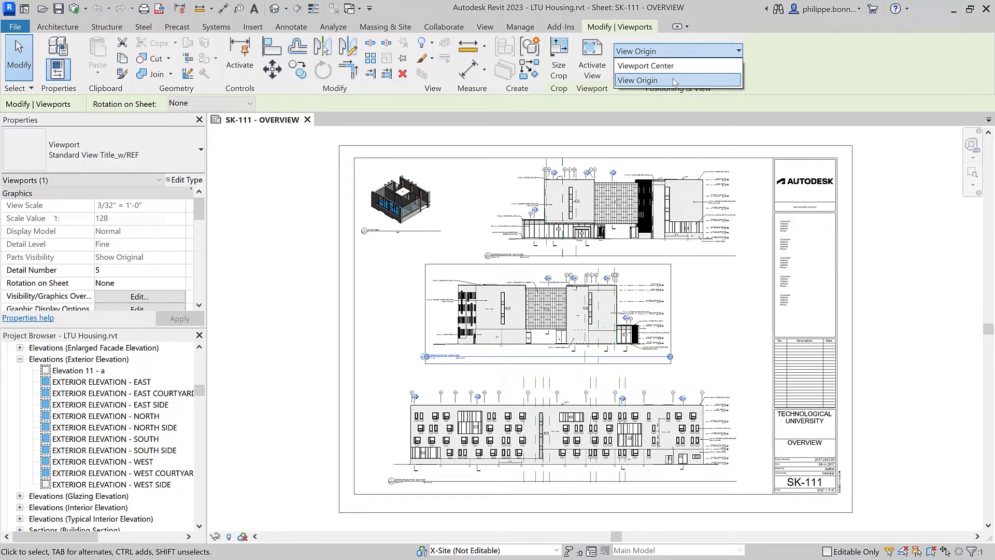
click(674, 81)
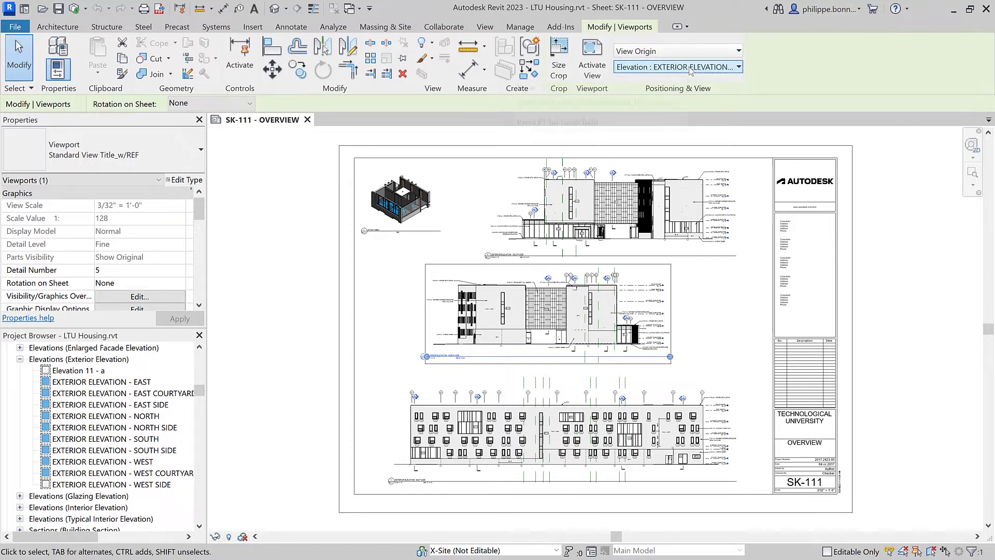
Swap the middle viewport's view to Elevation : EXTERIOR ELEVATION - WEST SIDE.
click(691, 68)
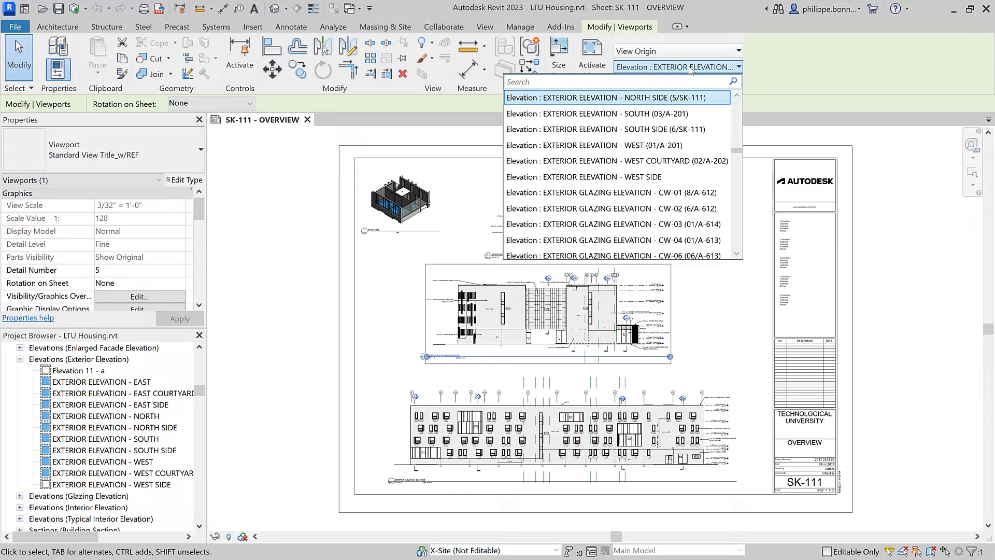
text(W)
text(EST)
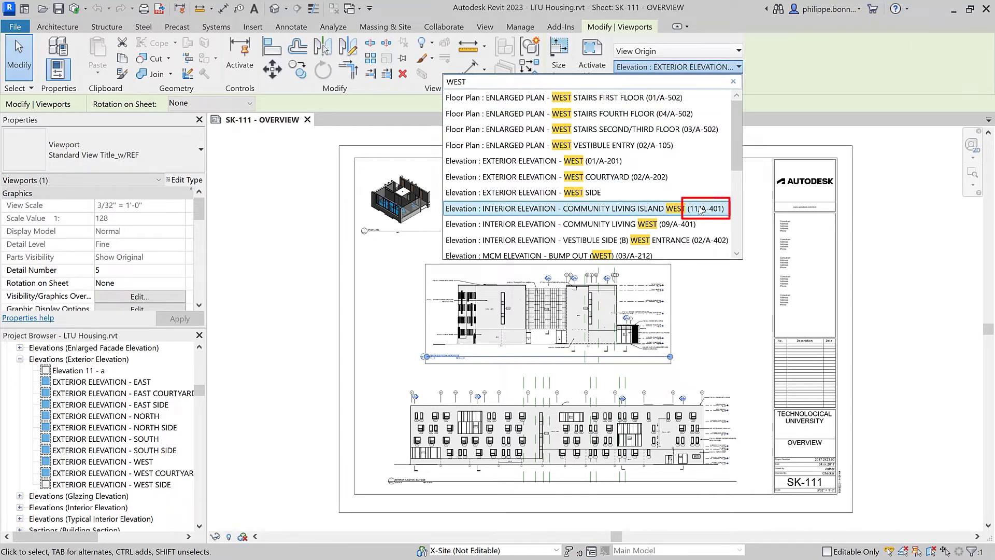
click(634, 197)
click(731, 298)
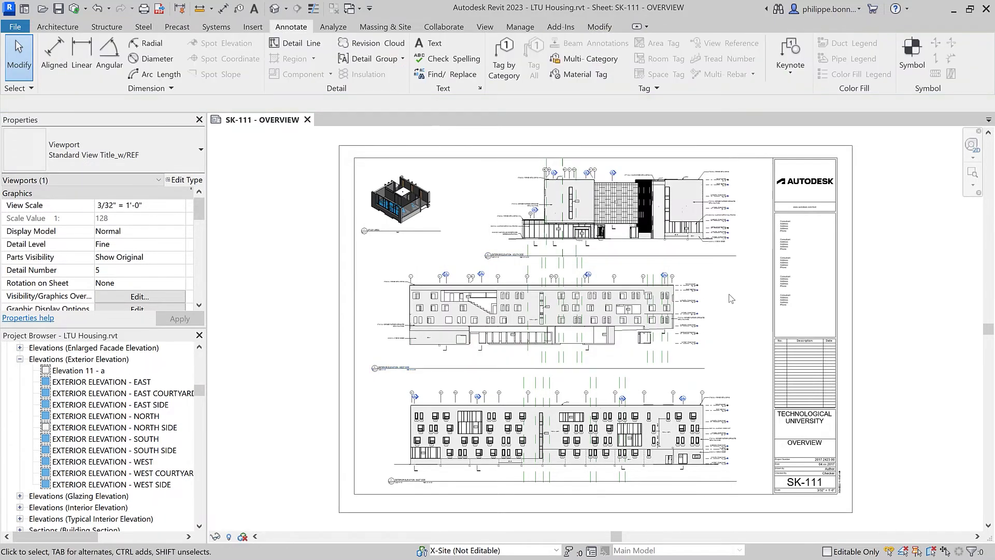
click(687, 297)
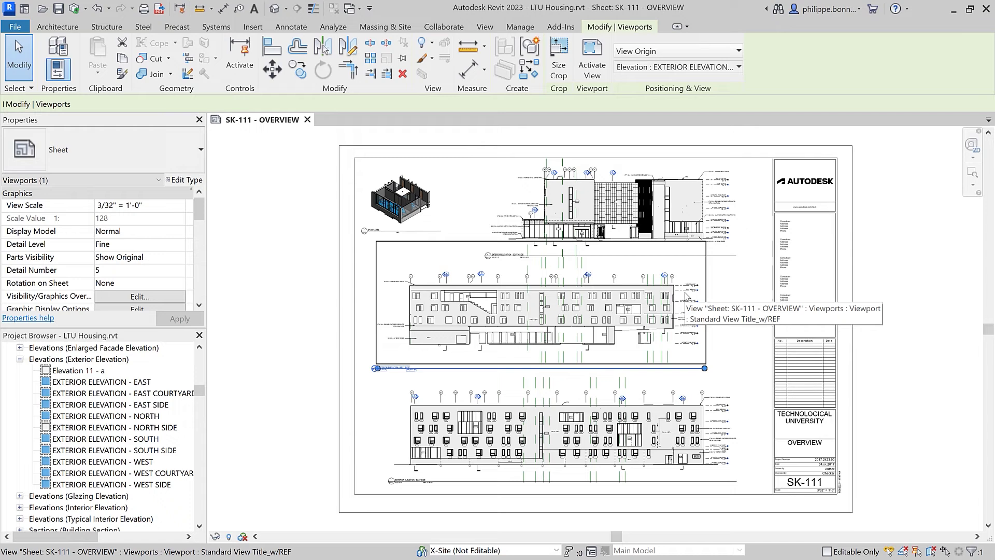
click(739, 67)
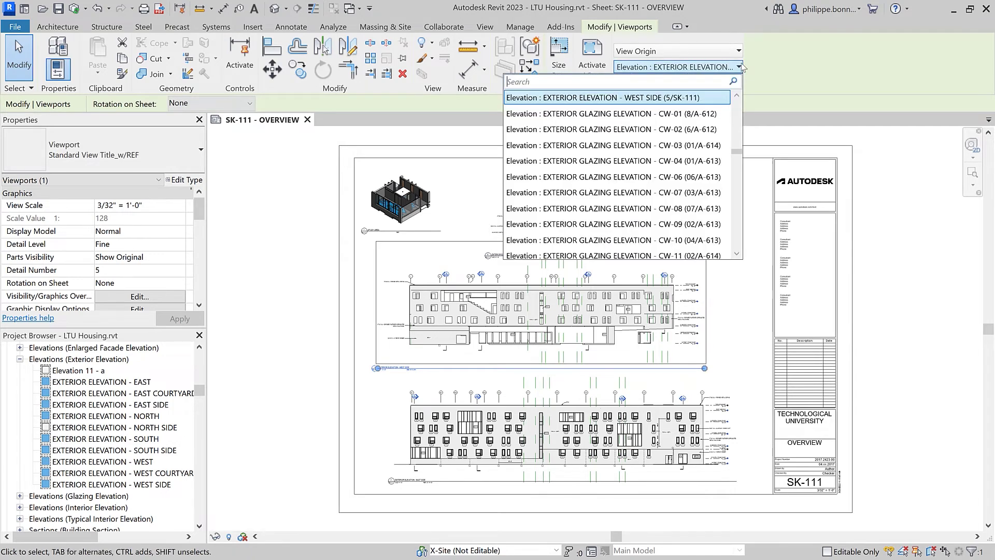
text(EAST)
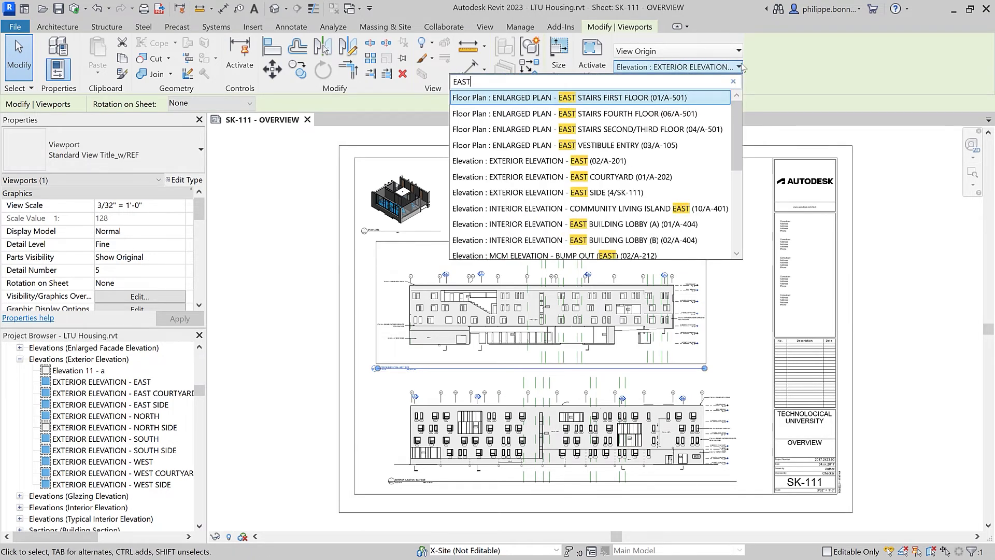
click(634, 198)
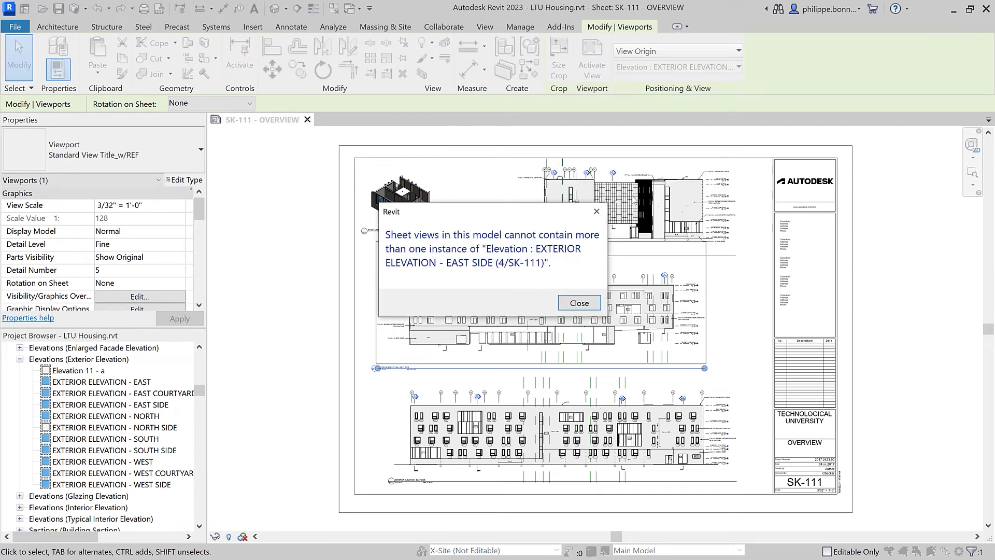
click(580, 302)
click(717, 333)
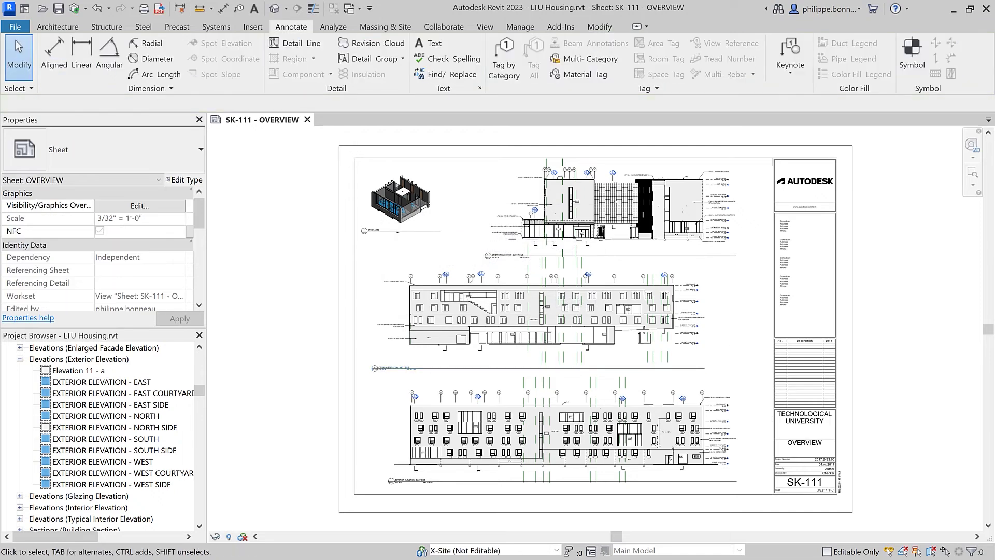